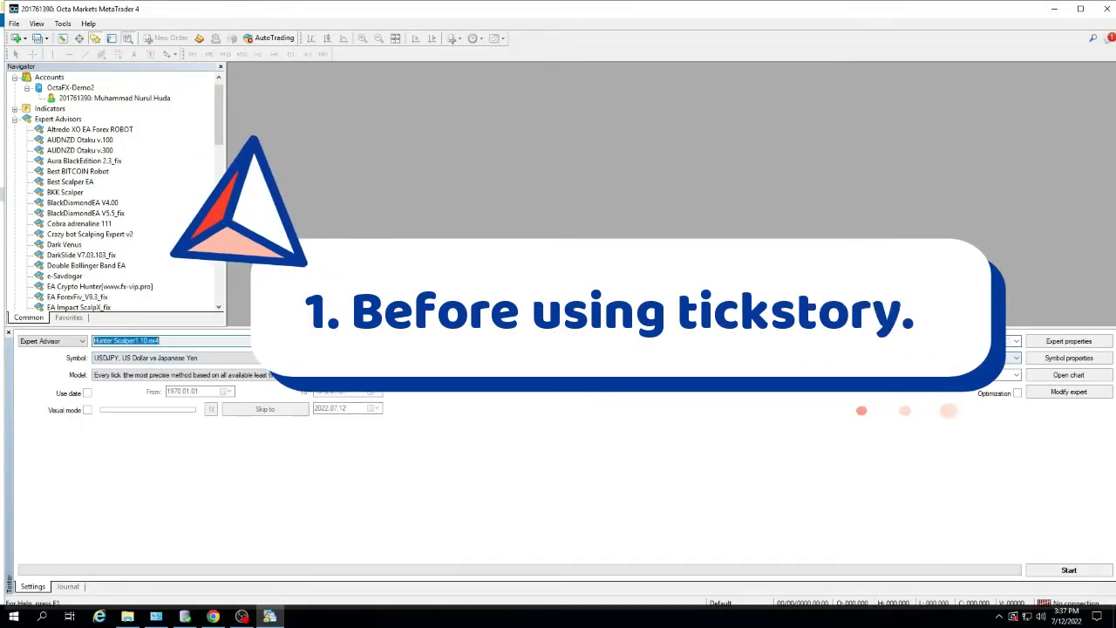
Confirm Hunter Scalper1.10's inputs, keep spread 7, start the USDJPY M5 backtest and check the journal log.
click(1069, 341)
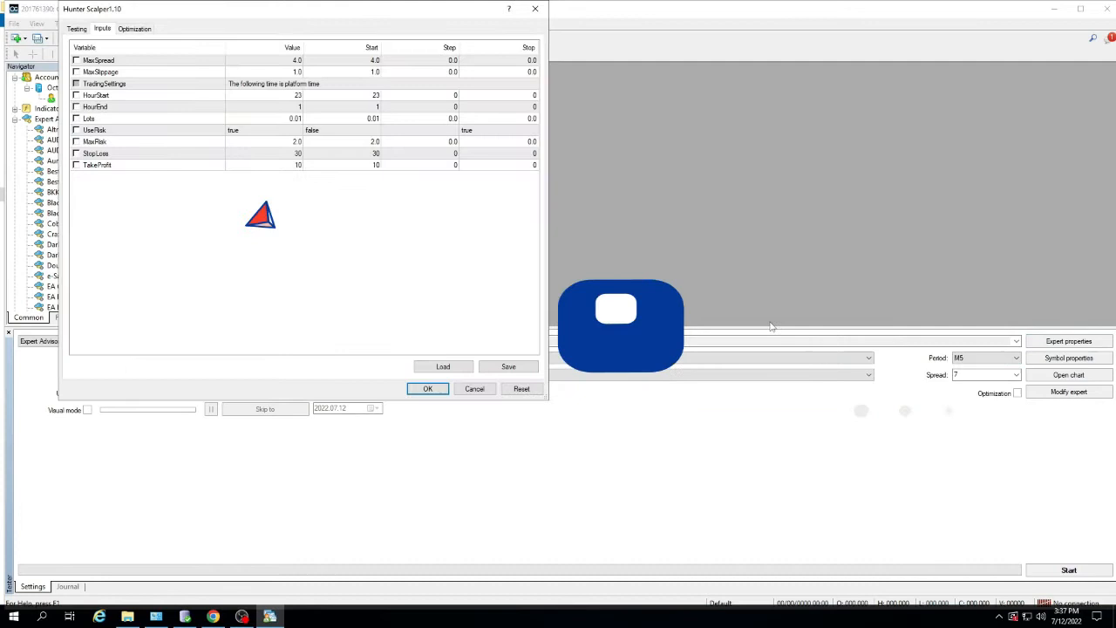
click(427, 390)
click(985, 375)
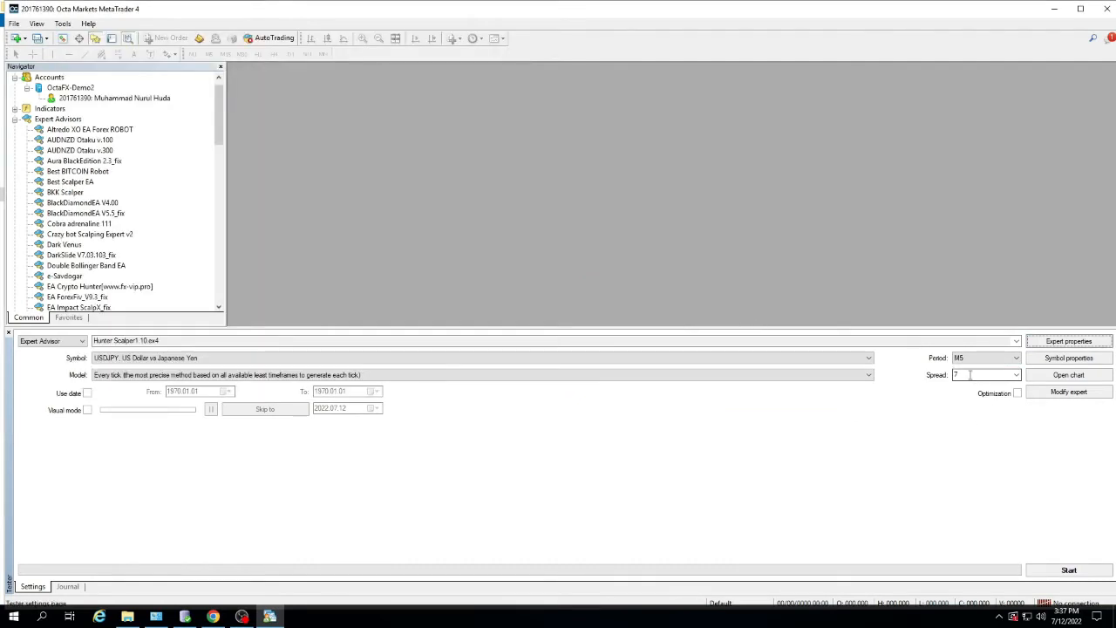
text(5)
click(1069, 570)
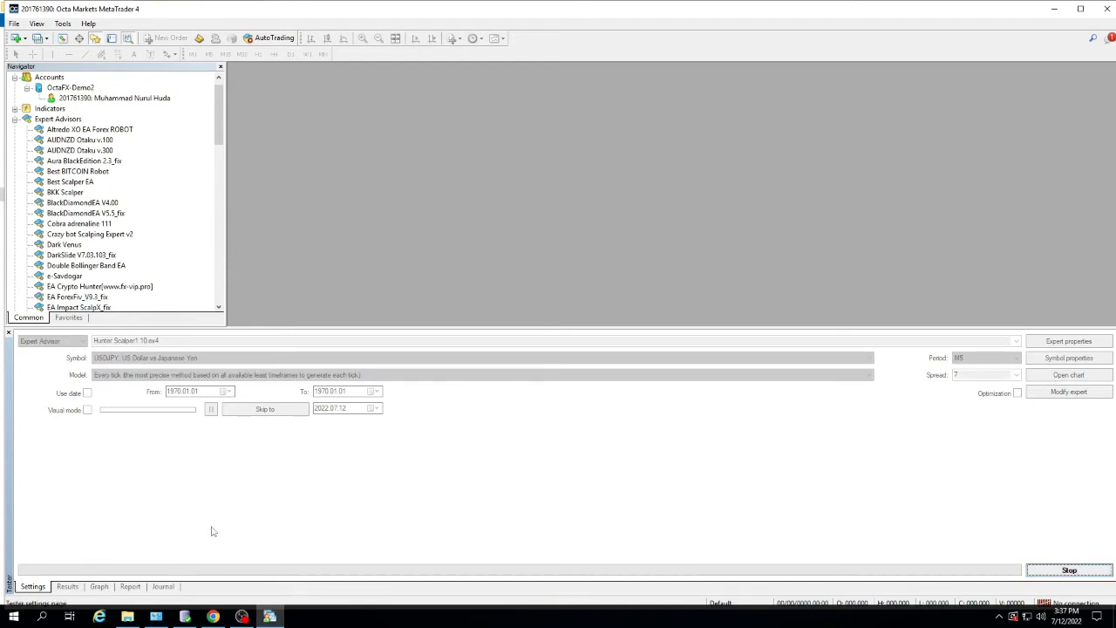
click(163, 586)
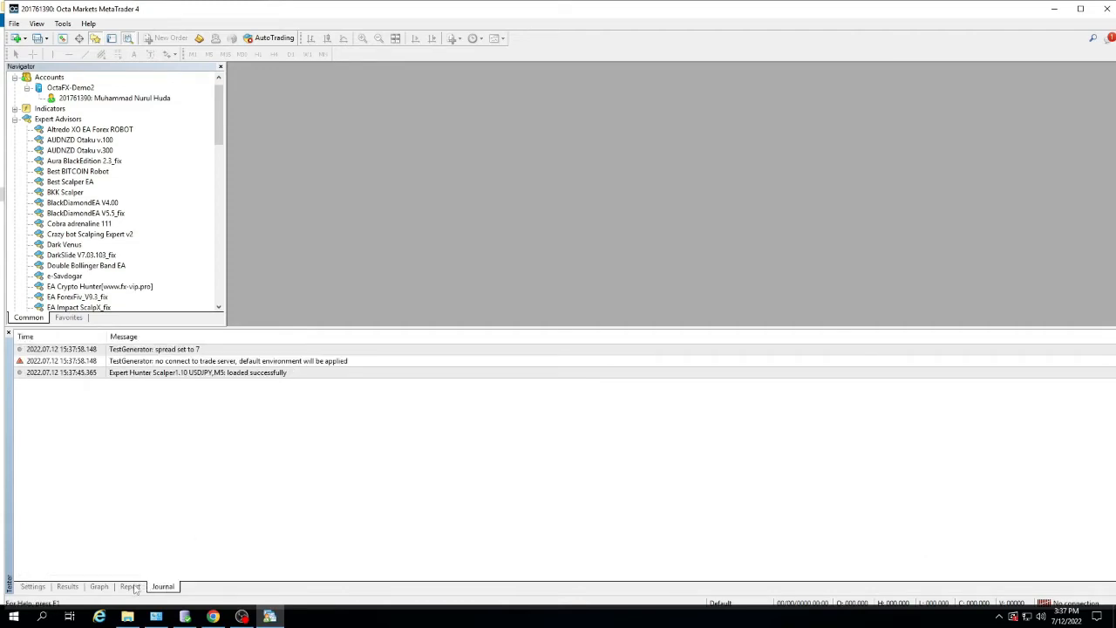
Review the balance curve, the summary report with 23.82% modelling quality, and the trade list.
click(32, 585)
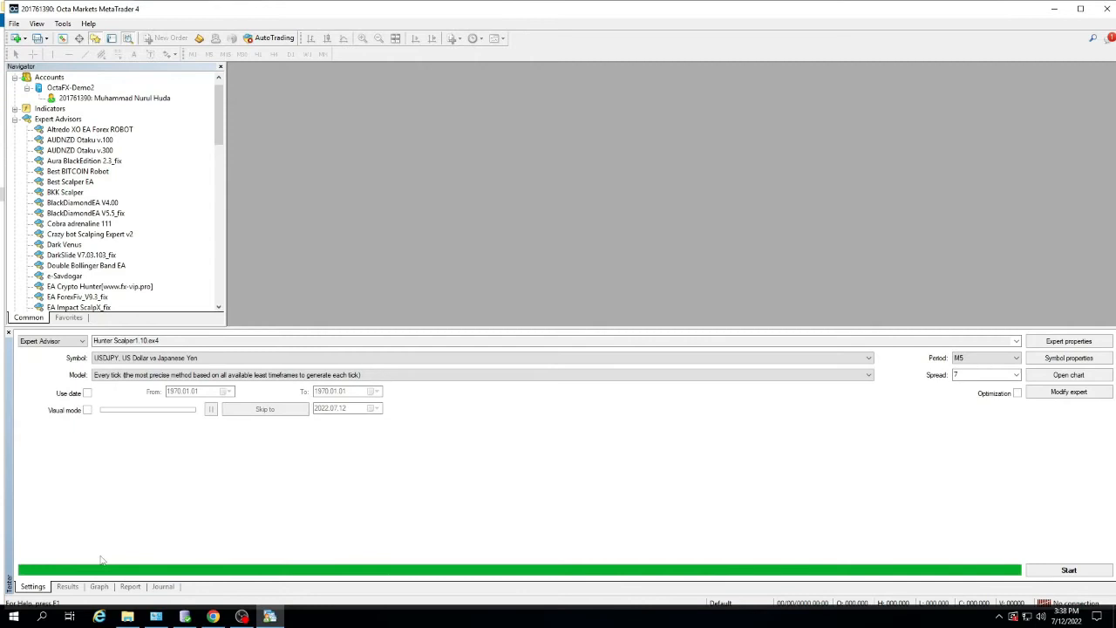
click(98, 586)
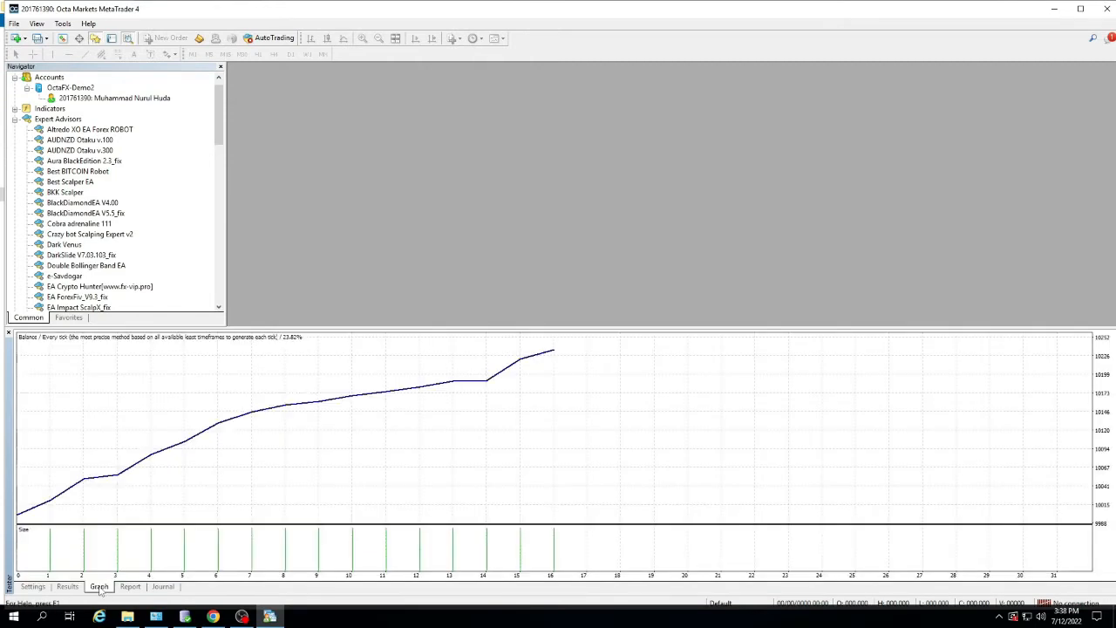
click(129, 586)
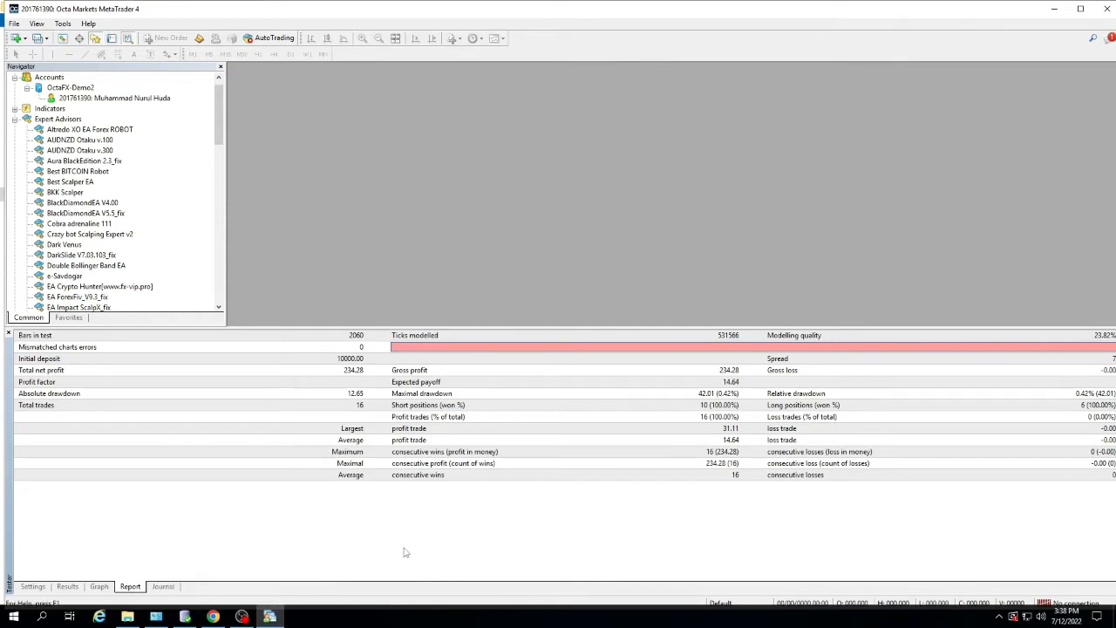
click(67, 587)
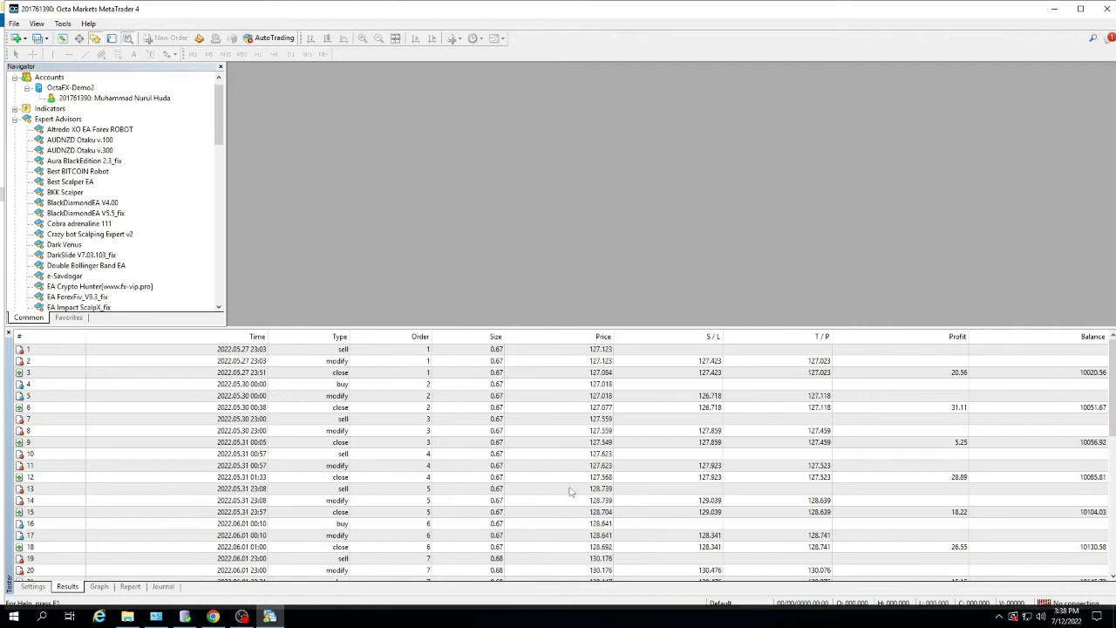
scroll(571, 493, down, 2)
scroll(571, 493, down, 2)
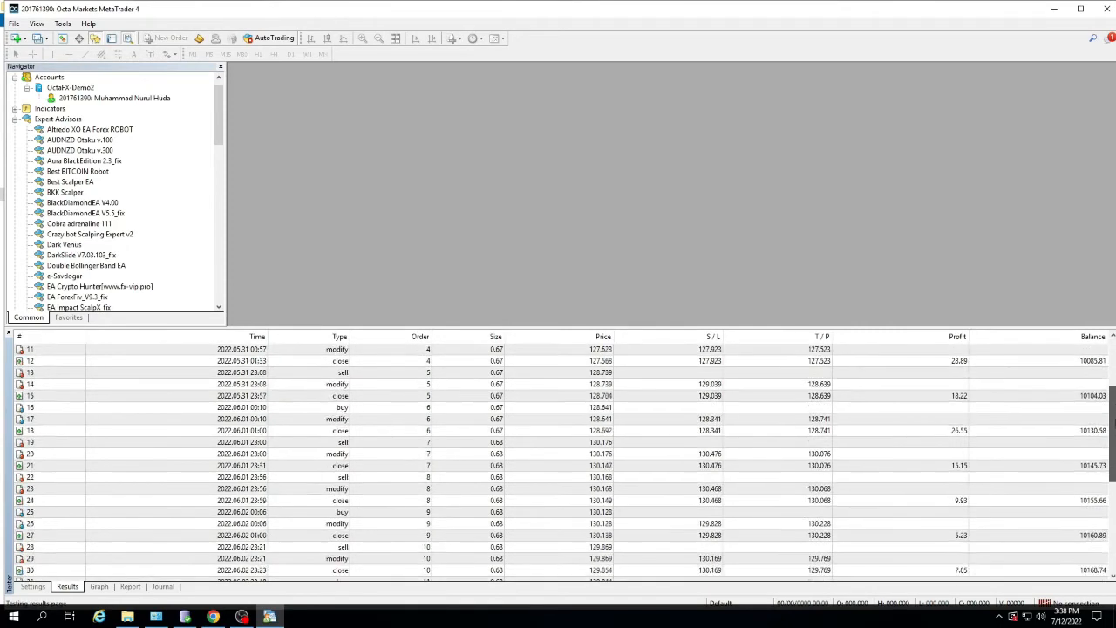
scroll(571, 492, down, 2)
scroll(571, 493, down, 2)
scroll(571, 493, down, 2)
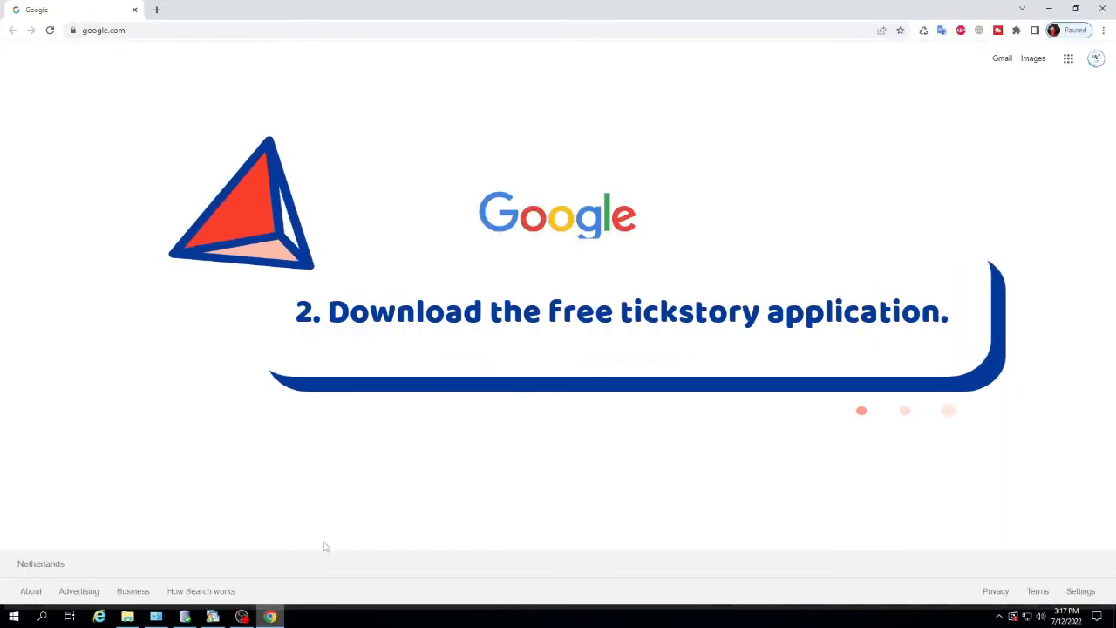
Search Google for the Tickstory download and land on the tickstory.com download page.
click(157, 30)
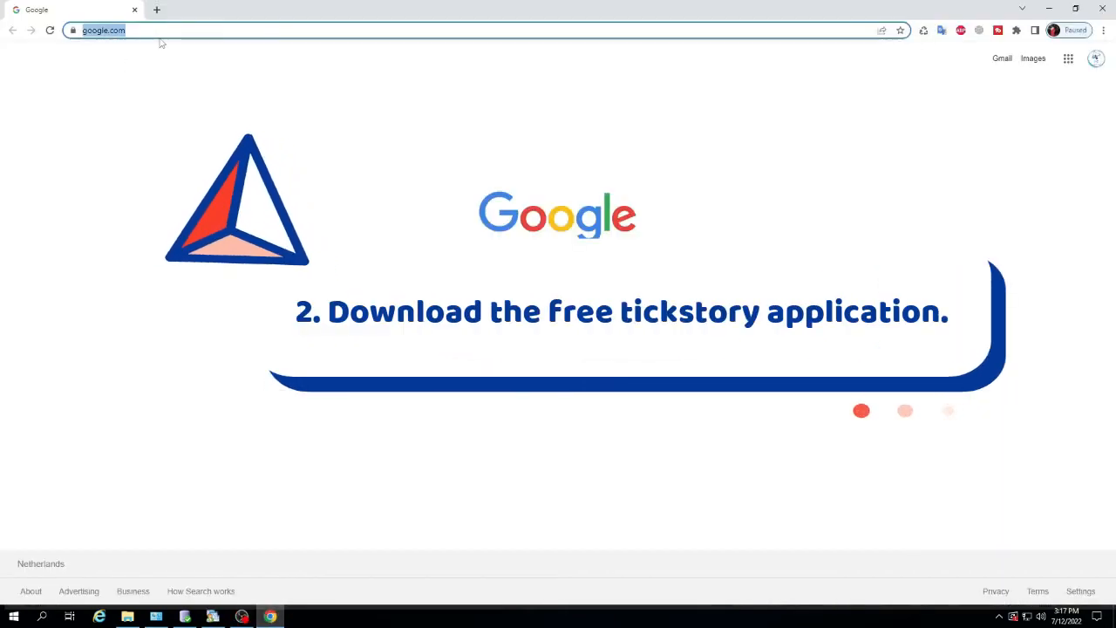
text(tickstory download)
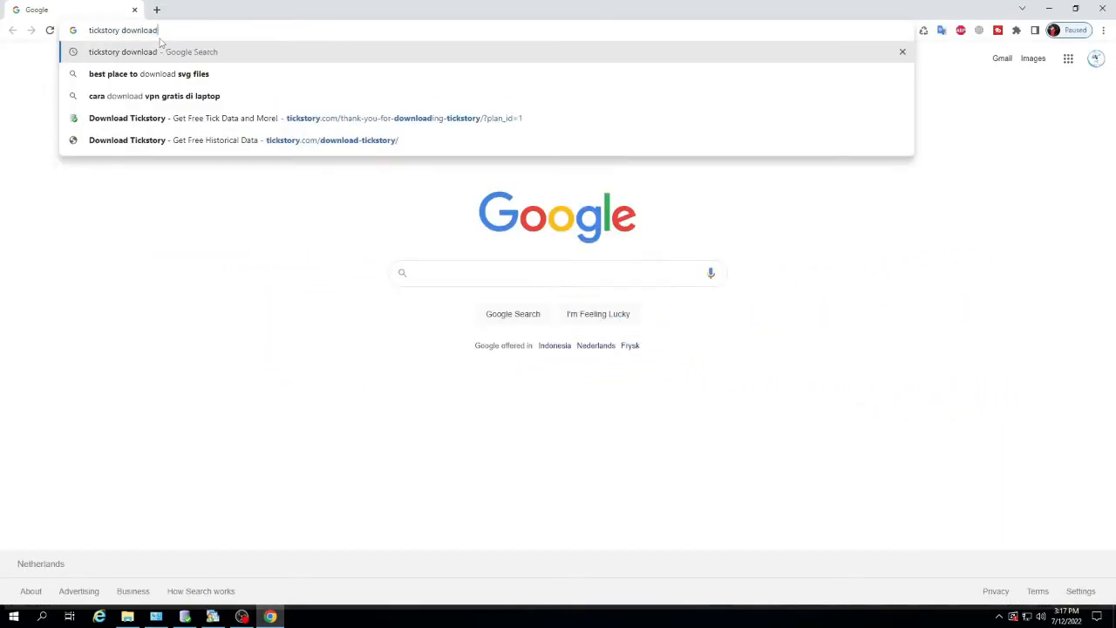
key(Return)
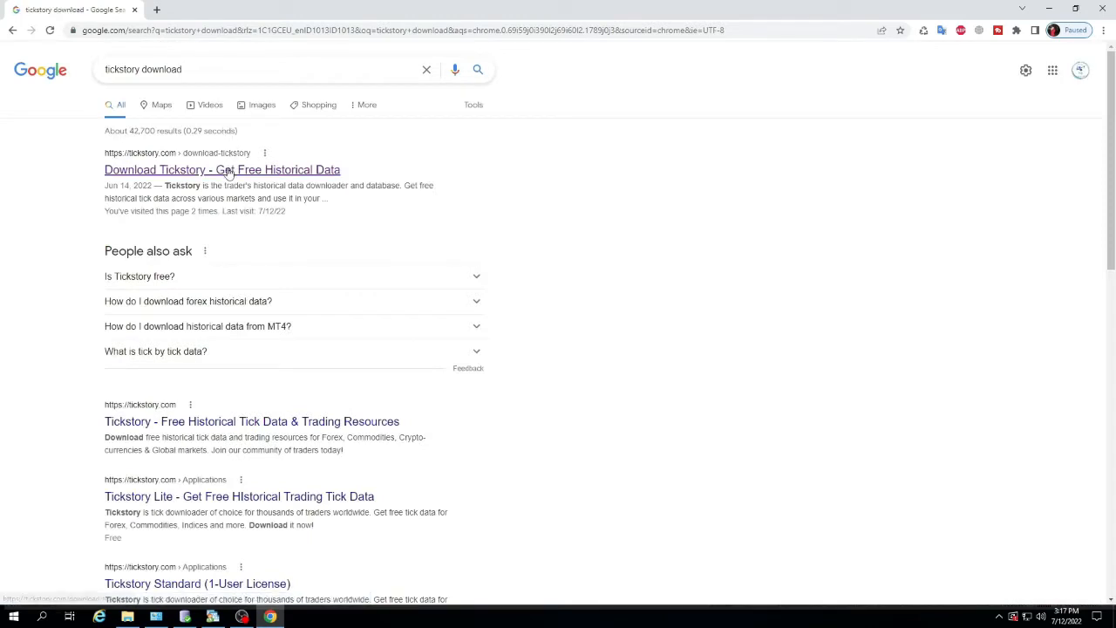
click(228, 169)
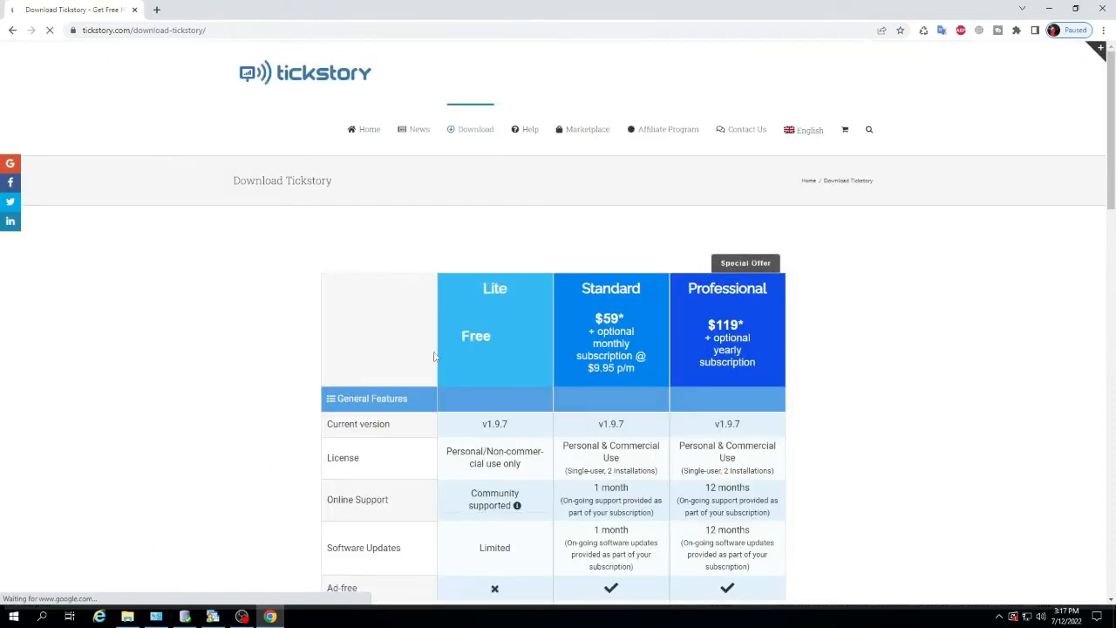
scroll(447, 333, down, 2)
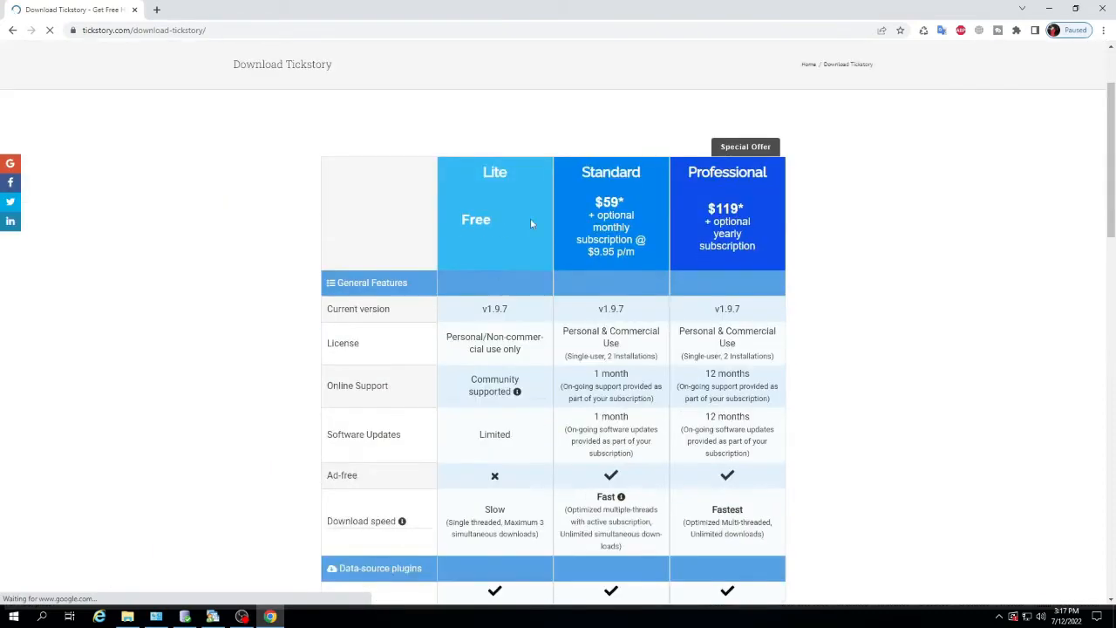
scroll(566, 303, down, 2)
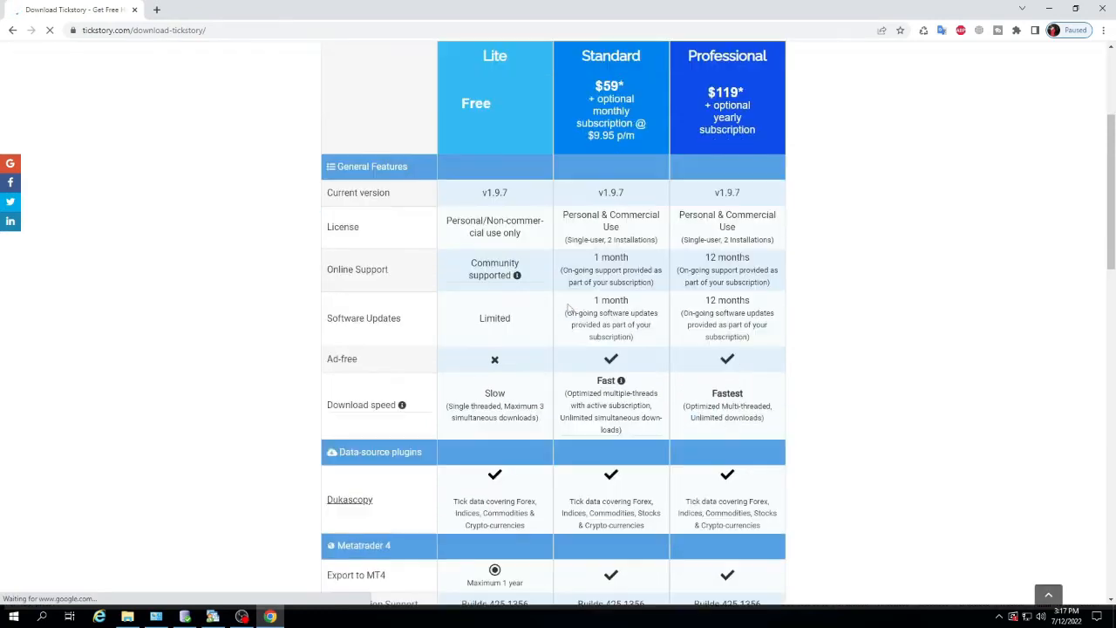
scroll(567, 302, down, 2)
scroll(569, 308, down, 2)
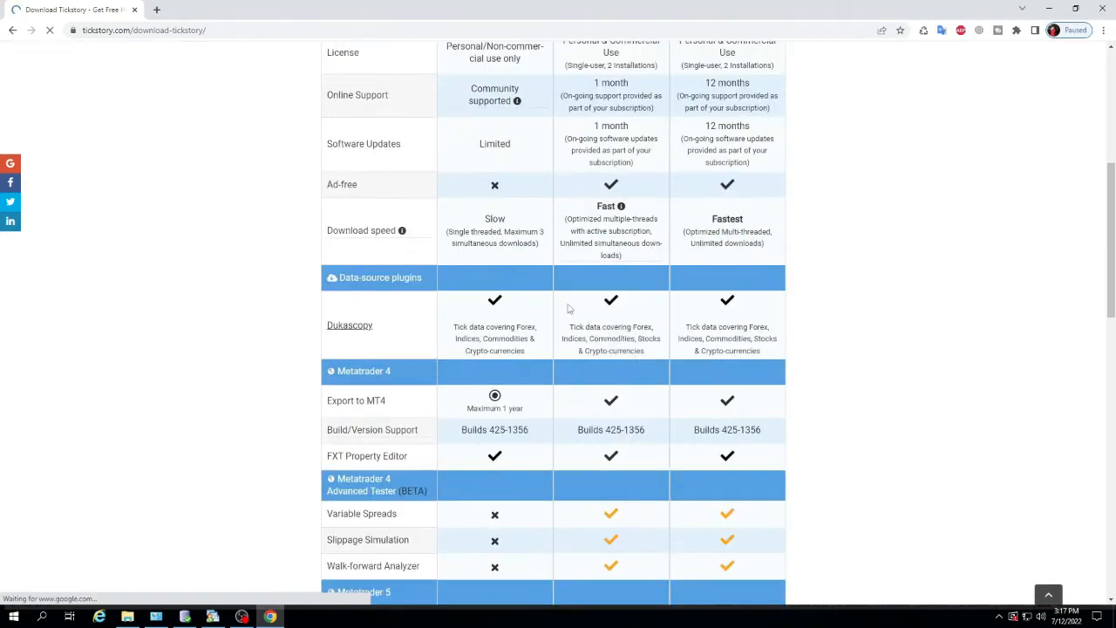
scroll(569, 308, down, 1)
scroll(566, 305, down, 1)
scroll(560, 317, down, 1)
scroll(559, 317, down, 1)
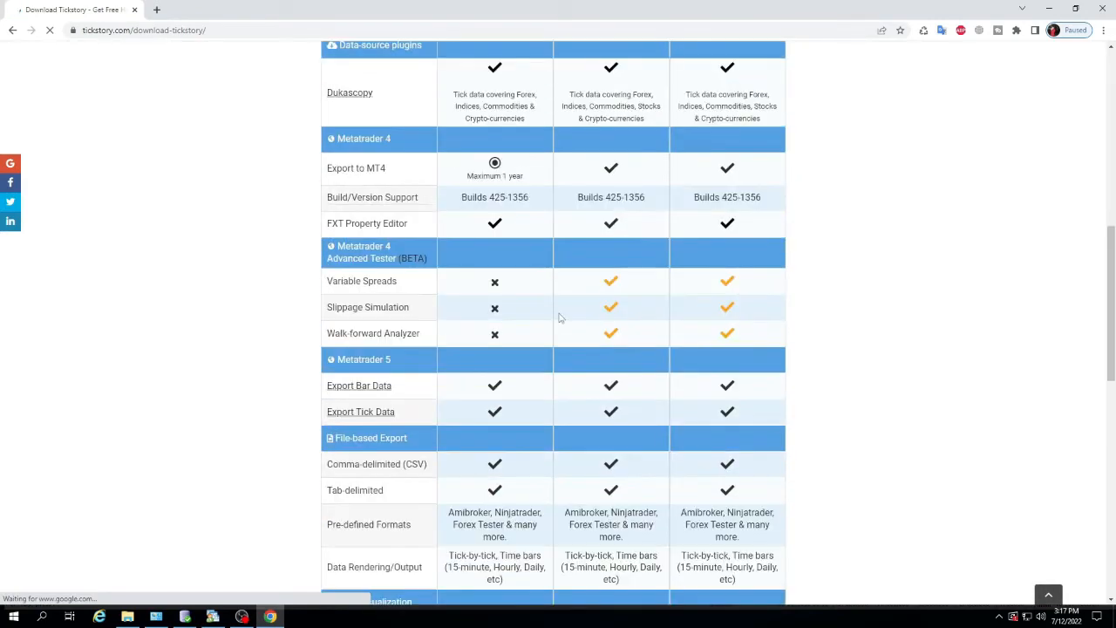
scroll(559, 317, down, 1)
scroll(560, 318, down, 1)
scroll(559, 318, down, 1)
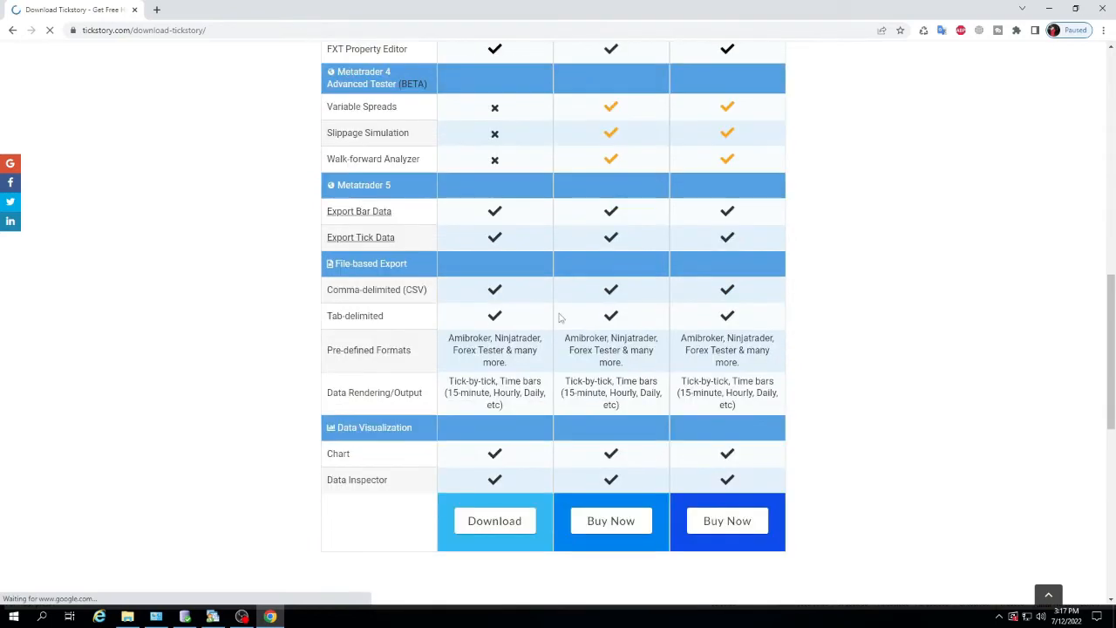
scroll(560, 318, down, 1)
scroll(560, 318, down, 1)
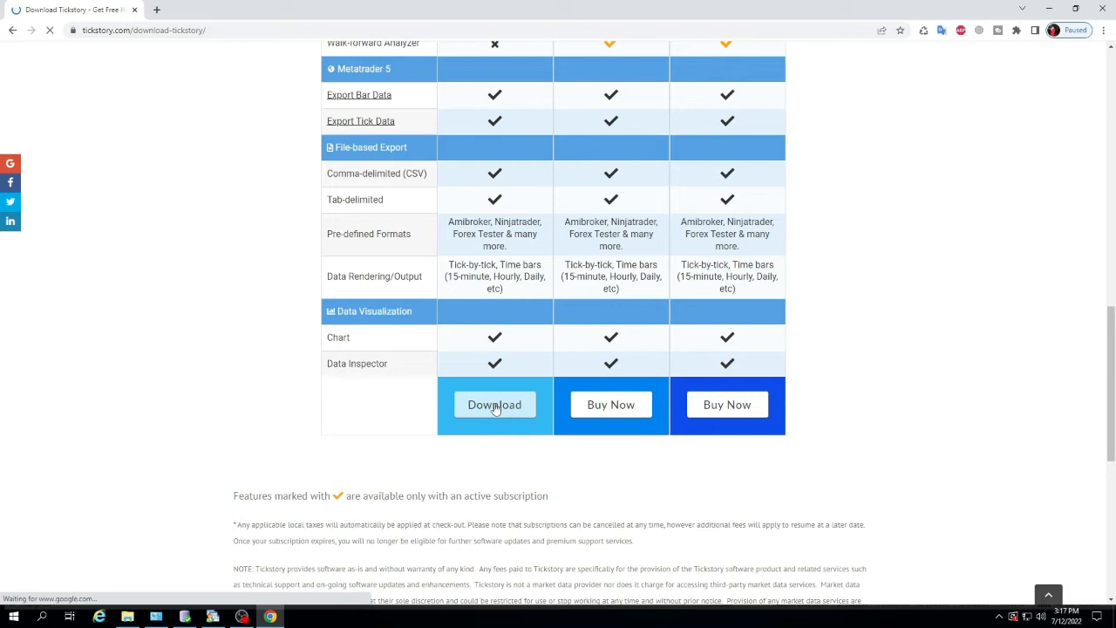
Locate tickstorylite_setup in Downloads and run it as administrator, closing the folder window.
key(ctrl+j)
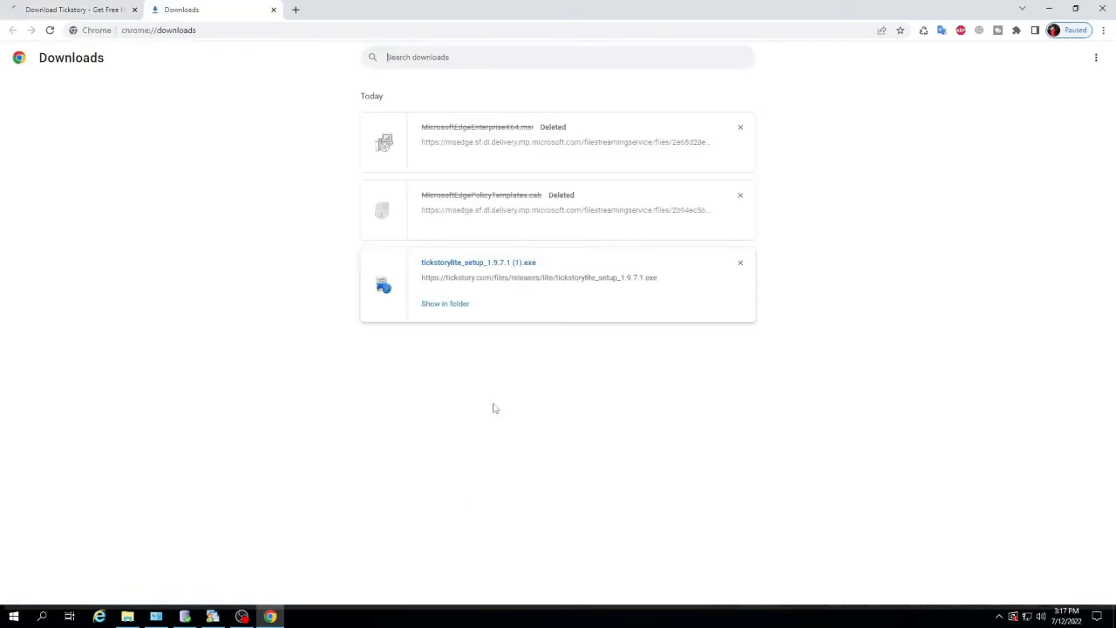
click(444, 304)
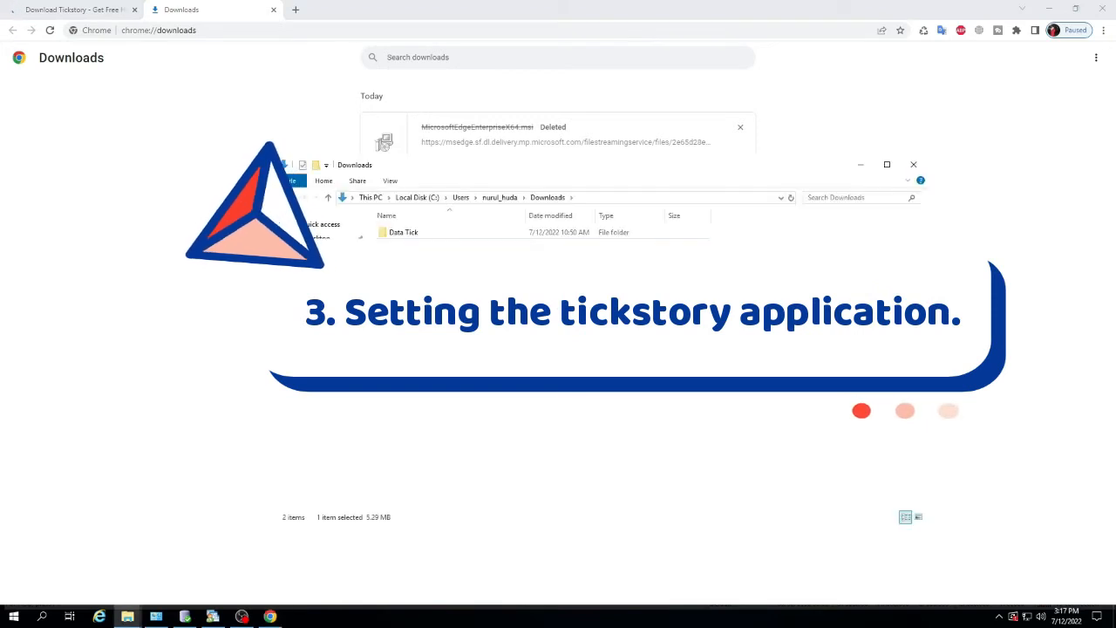
right_click(427, 244)
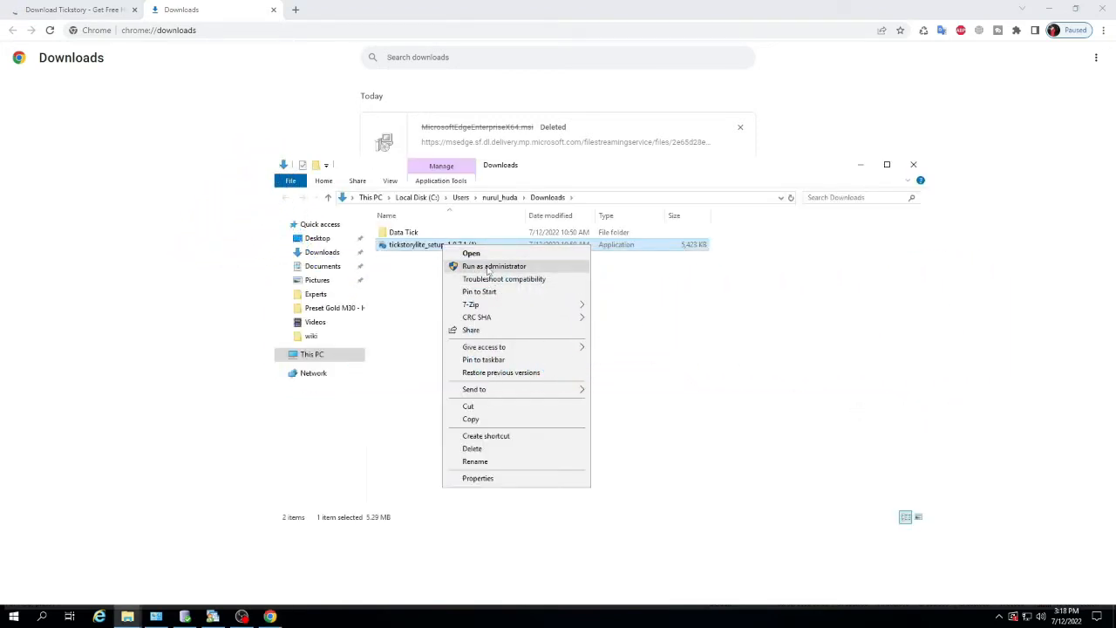
click(436, 288)
click(914, 164)
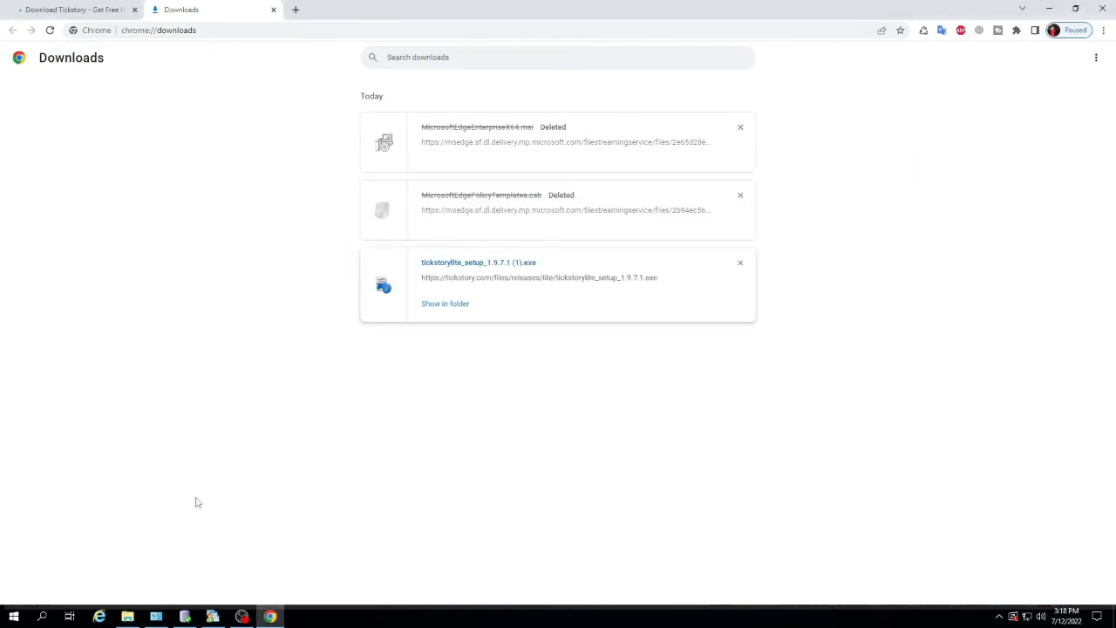
Set Tickstory Lite's MT4 data folder to Octa Markets MetaTrader 4 - 2 and save the settings.
click(184, 617)
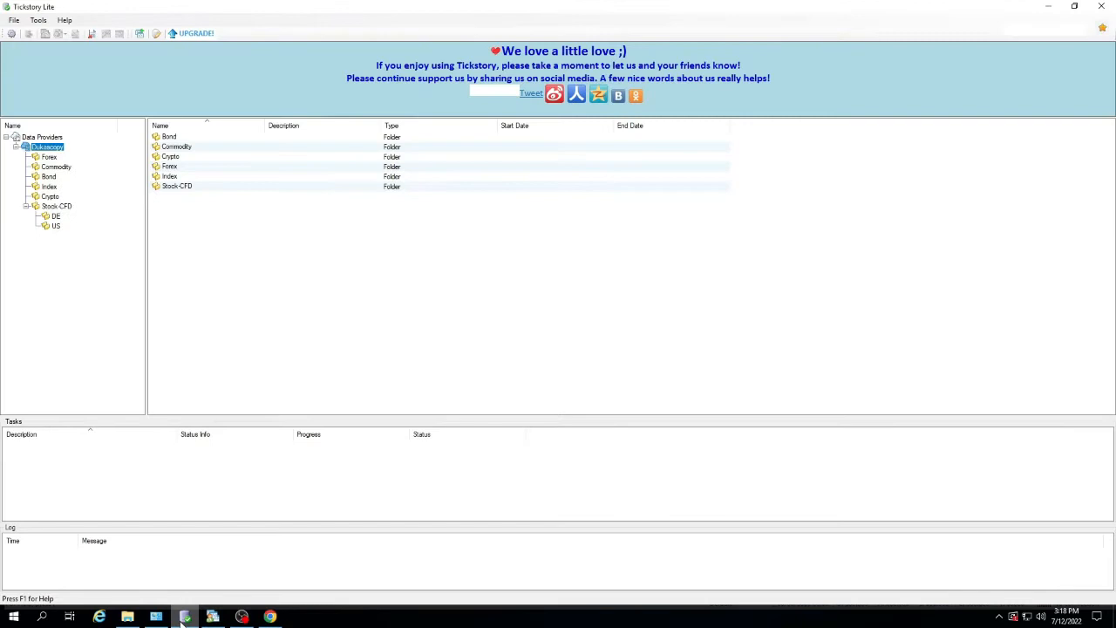
click(14, 20)
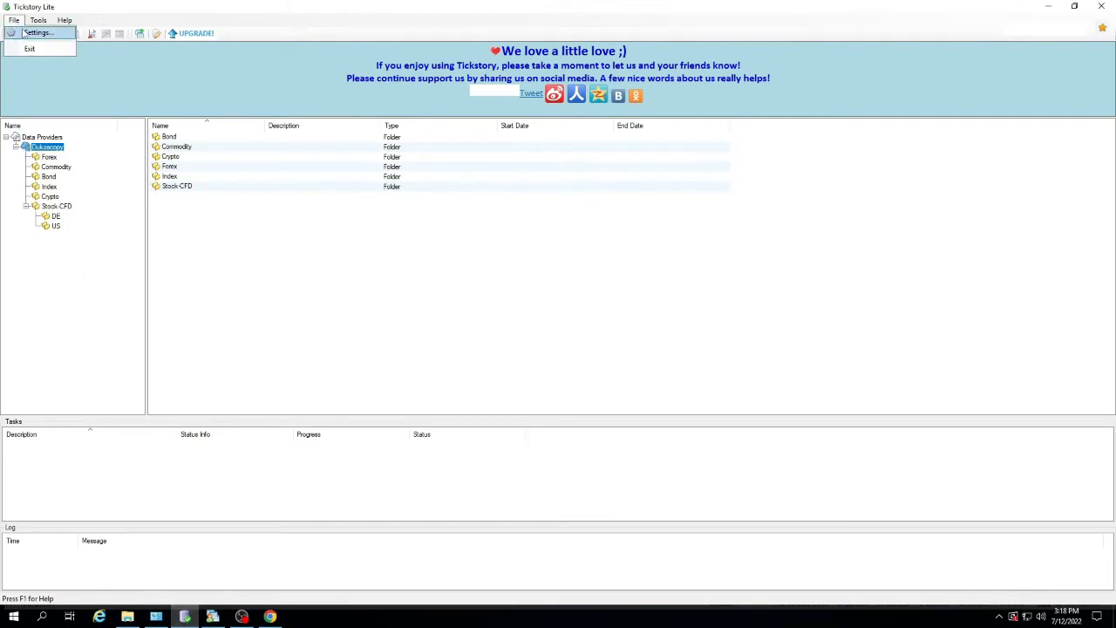
click(36, 32)
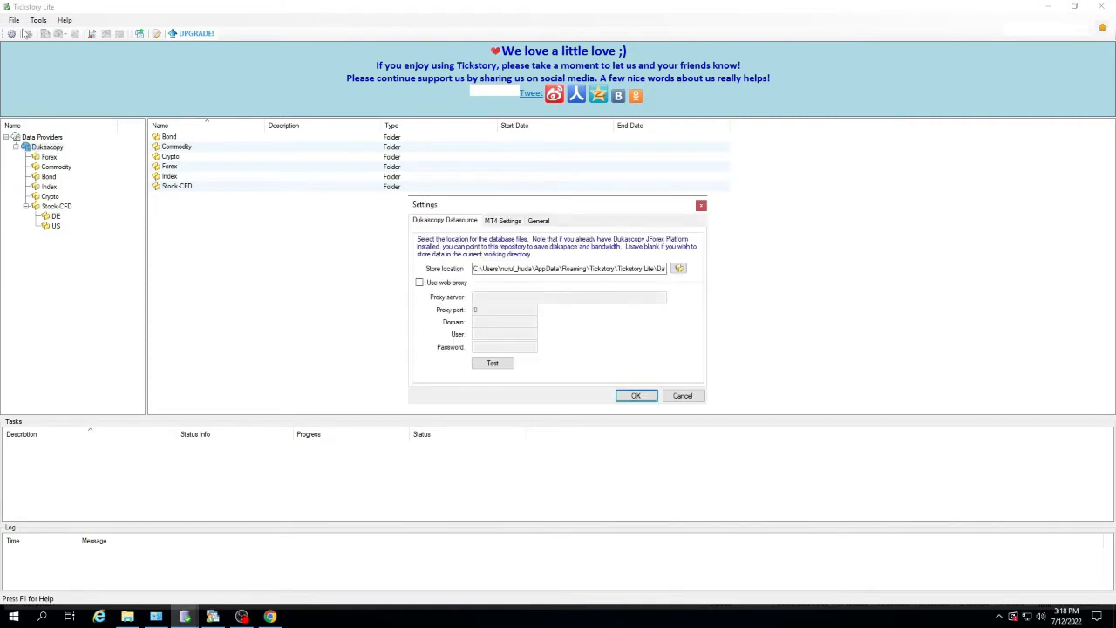
click(502, 220)
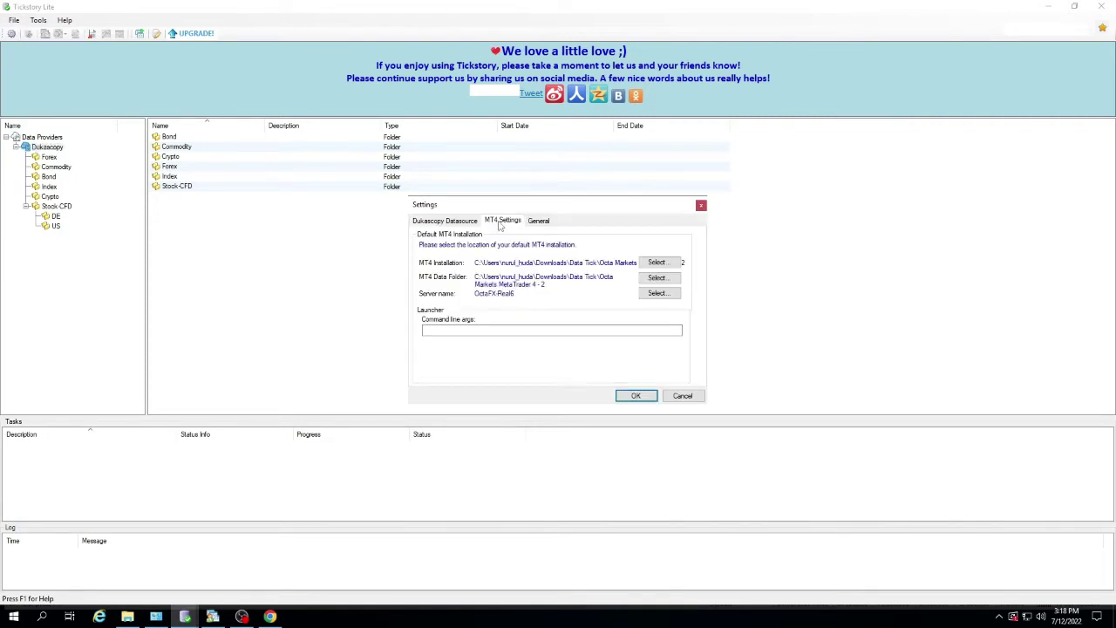
click(664, 262)
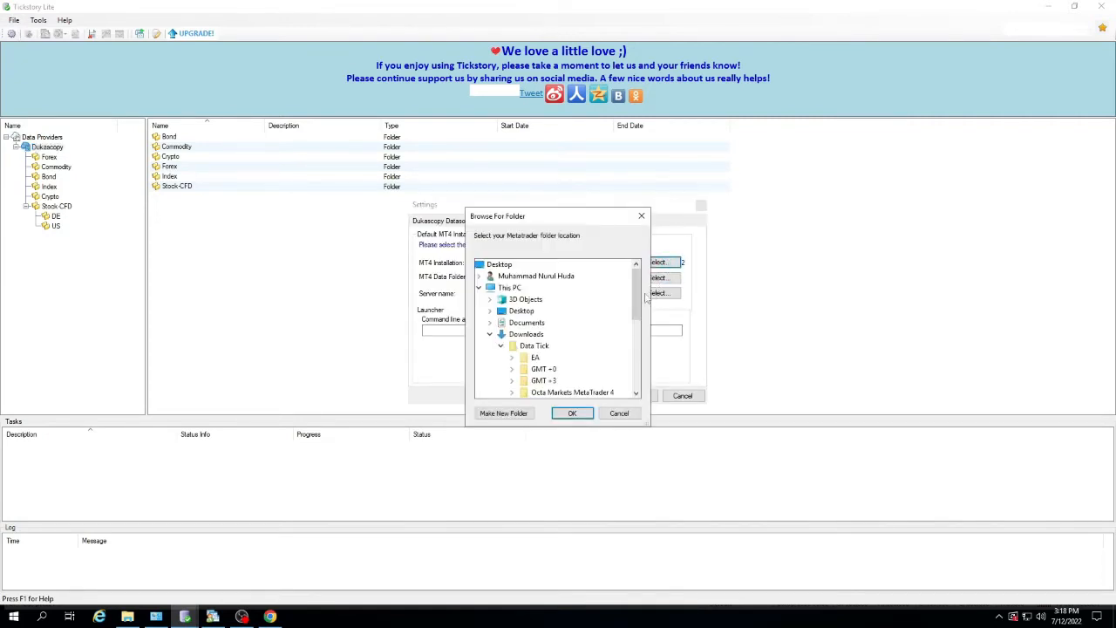
scroll(559, 332, down, 3)
double_click(575, 323)
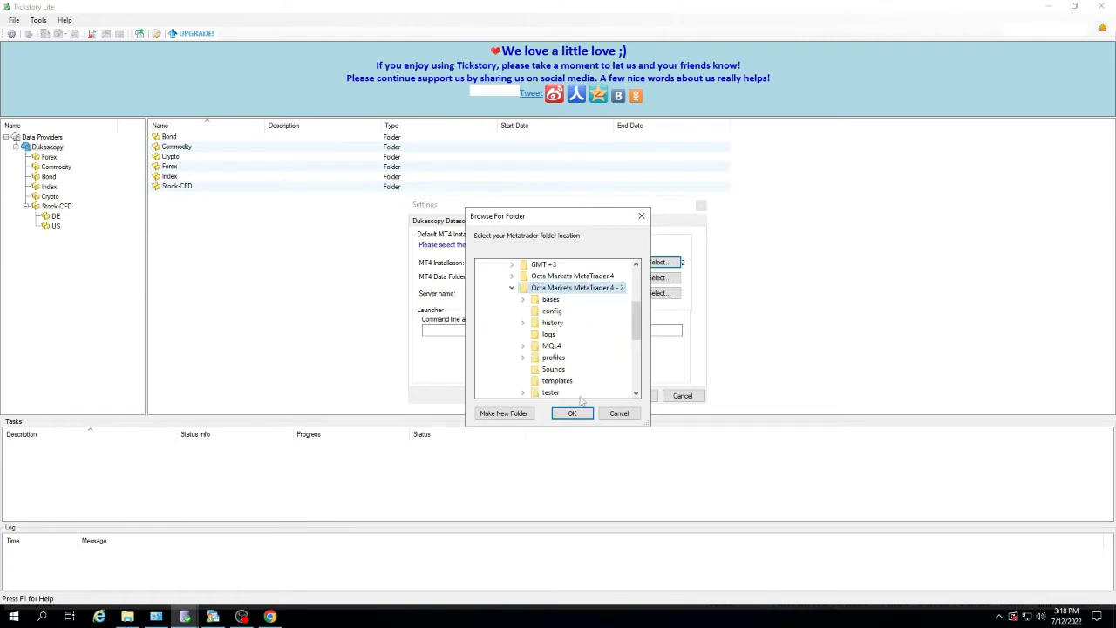
click(572, 414)
click(635, 396)
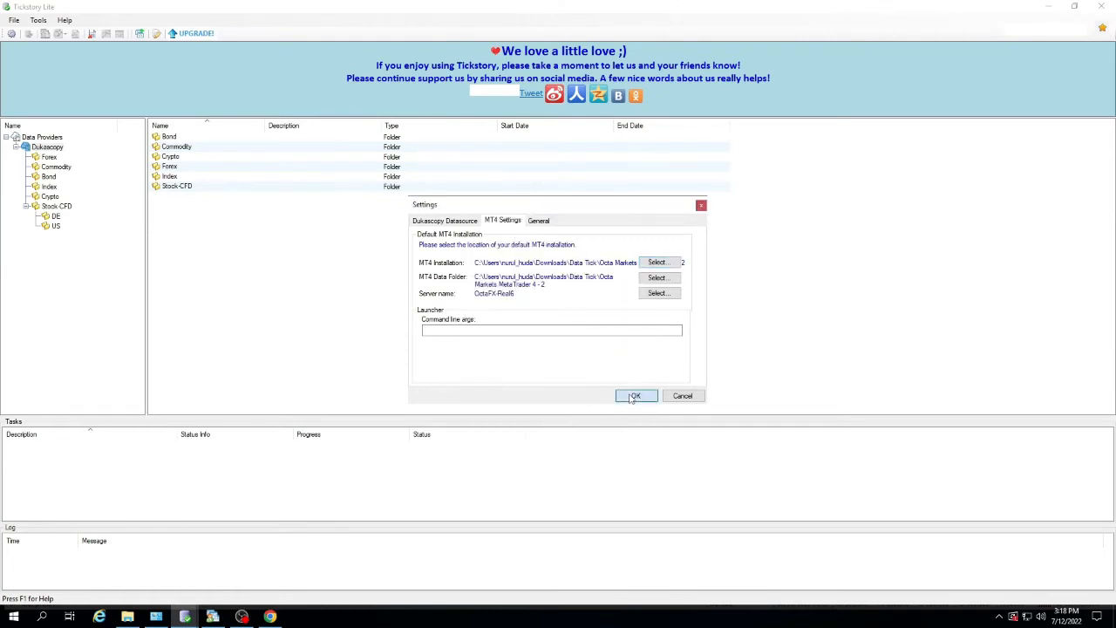
List the Forex symbols and dismiss the download range prompt.
click(49, 157)
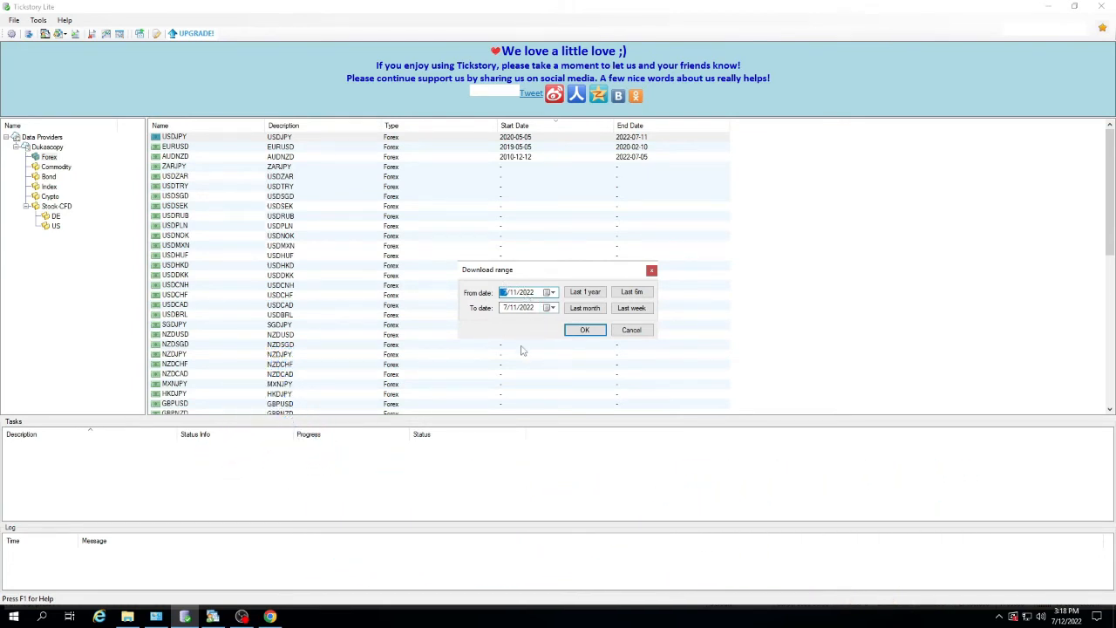
key(Escape)
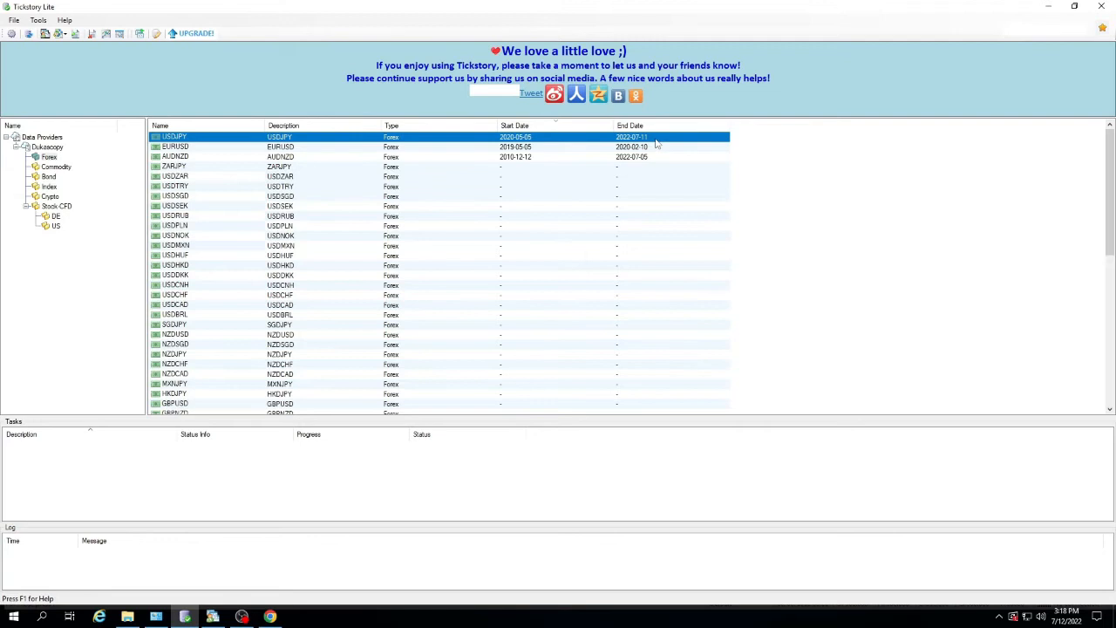
Start a USDJPY Export To MT4 for the last year, unchecking M1, M15 and M30 to keep only M5.
right_click(186, 138)
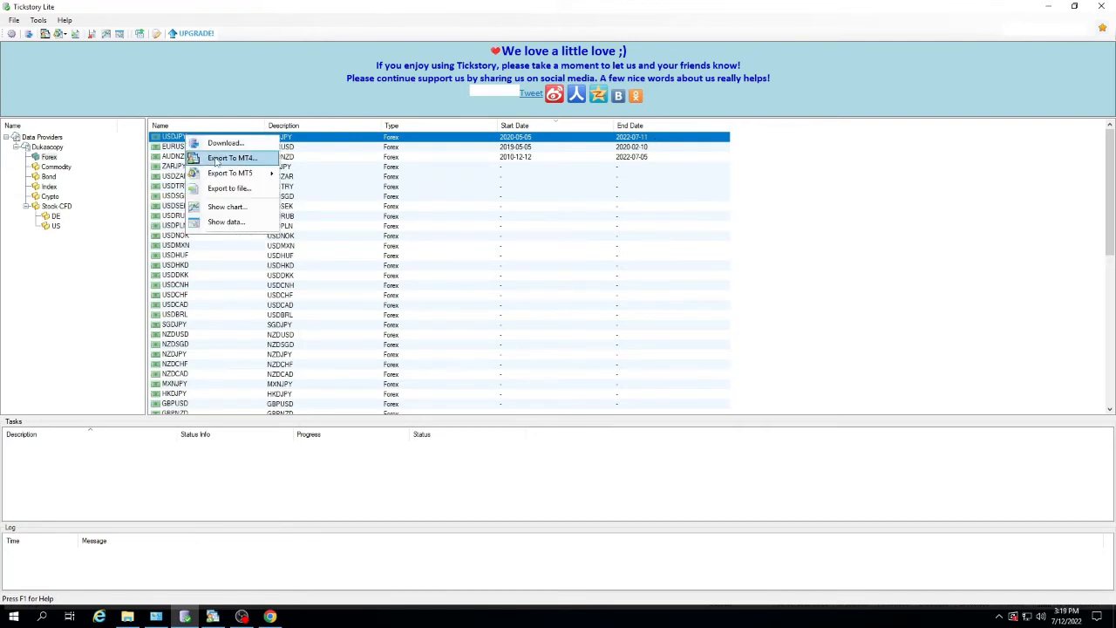
click(217, 162)
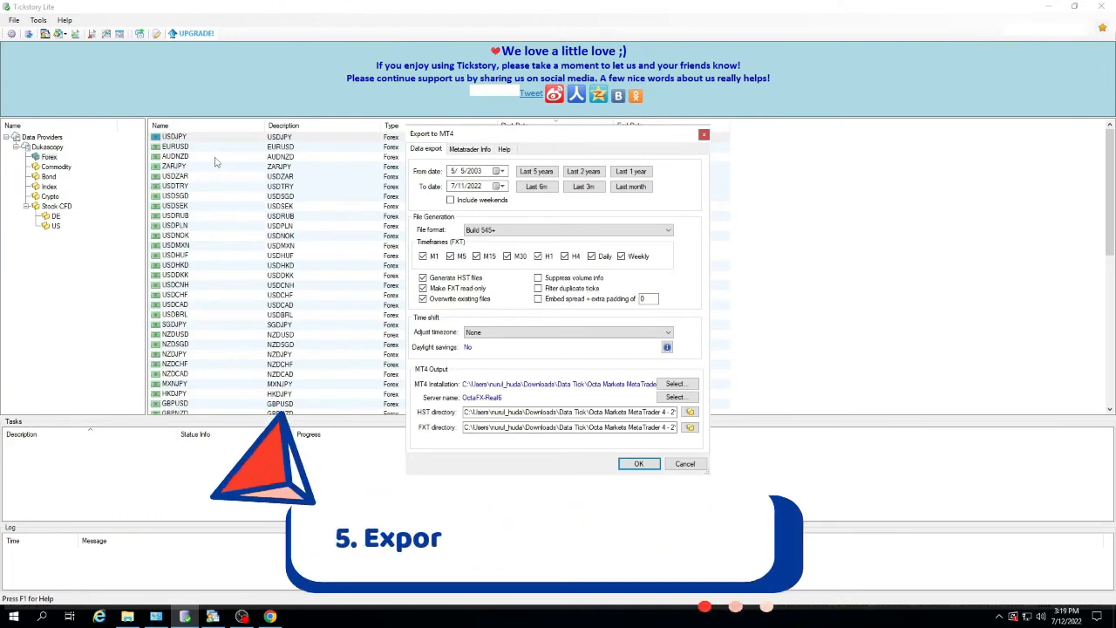
click(630, 171)
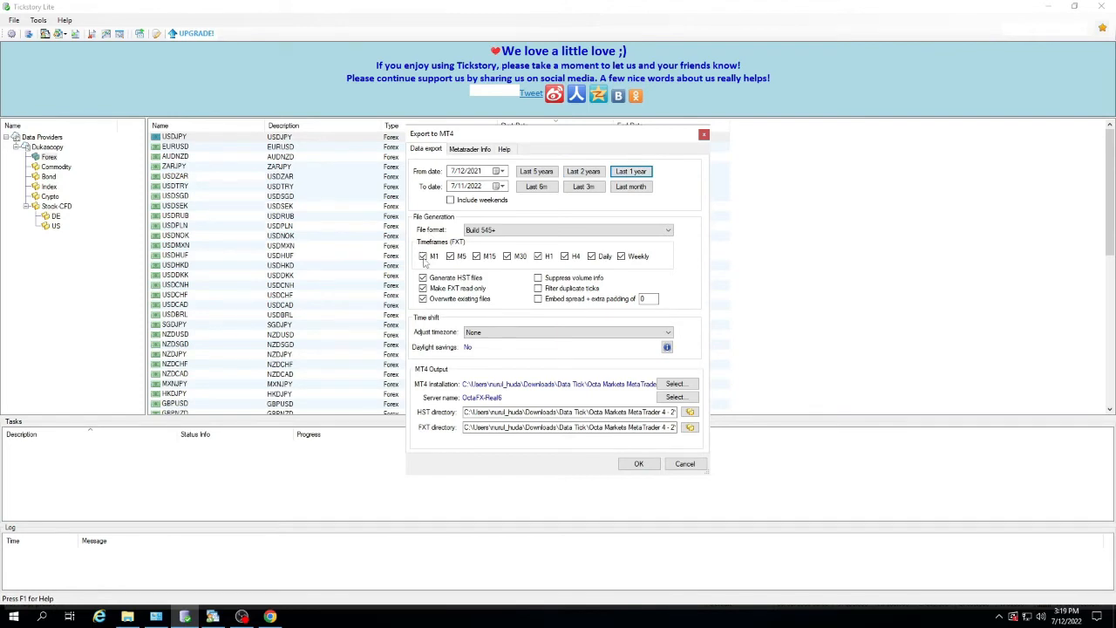
click(423, 255)
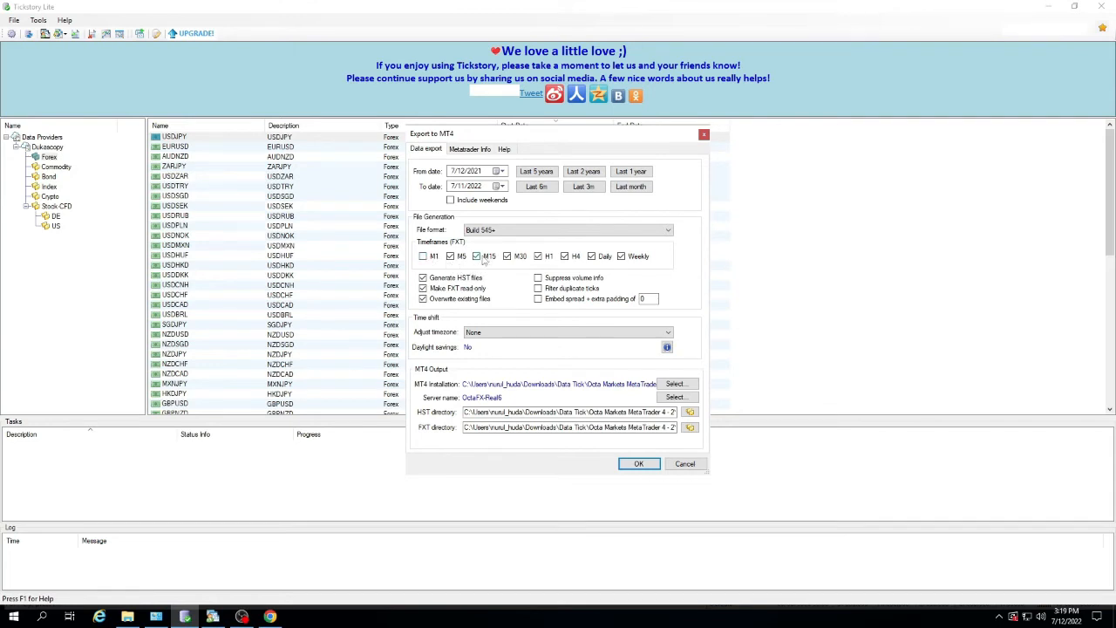
click(477, 256)
click(507, 256)
Run the USDJPY export to MT4 and let it complete to 100%.
click(641, 465)
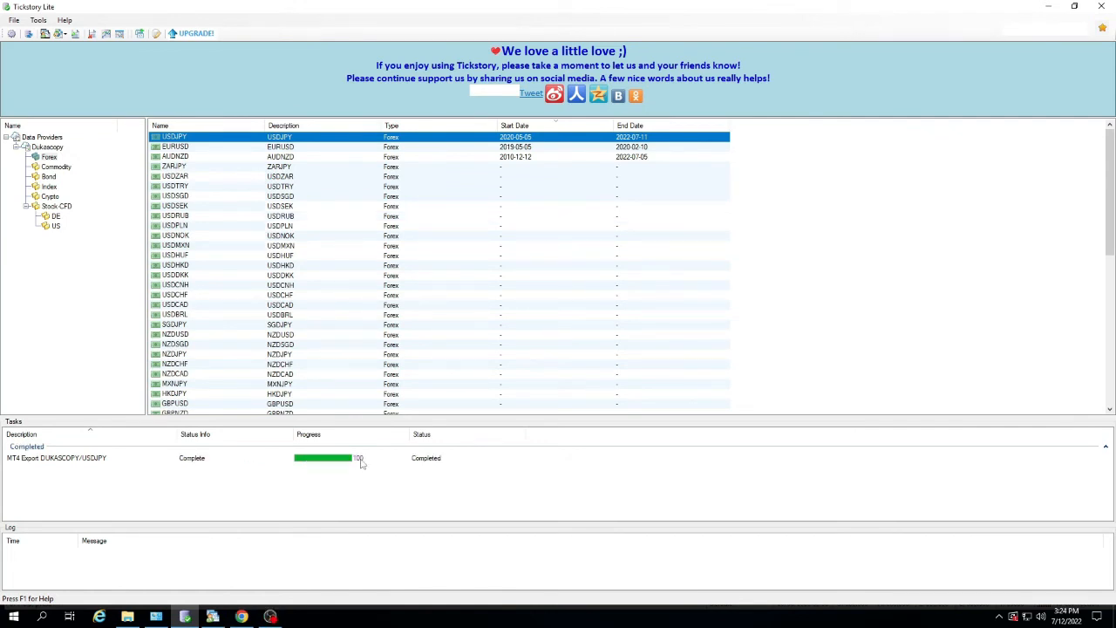
Back in MetaTrader 4, review Hunter Scalper's inputs and start the every-tick M5 backtest.
click(213, 617)
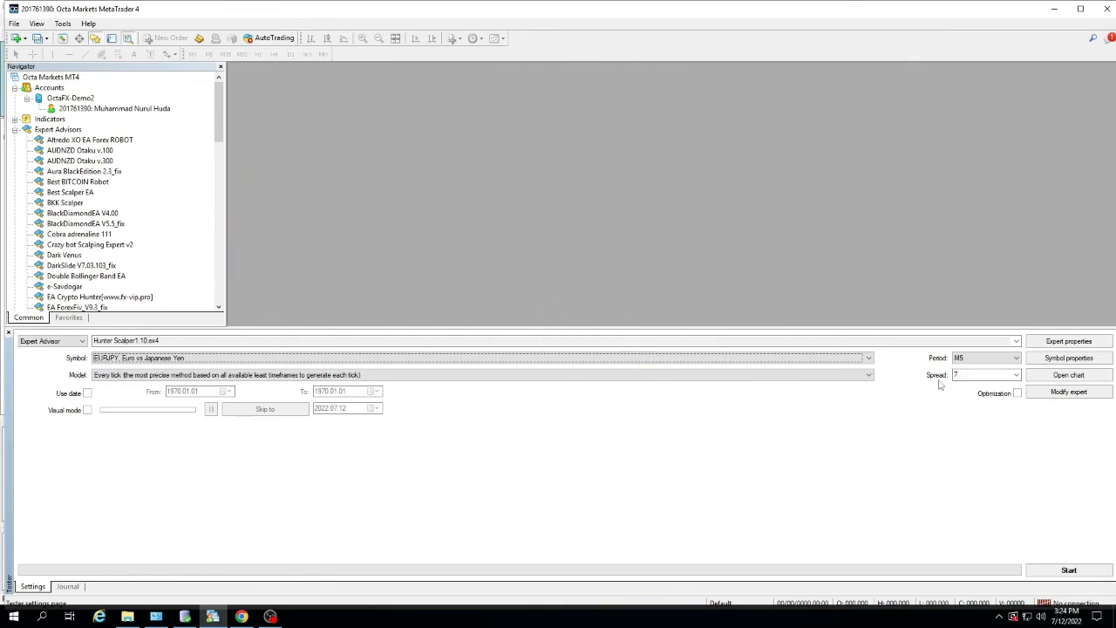
click(1069, 341)
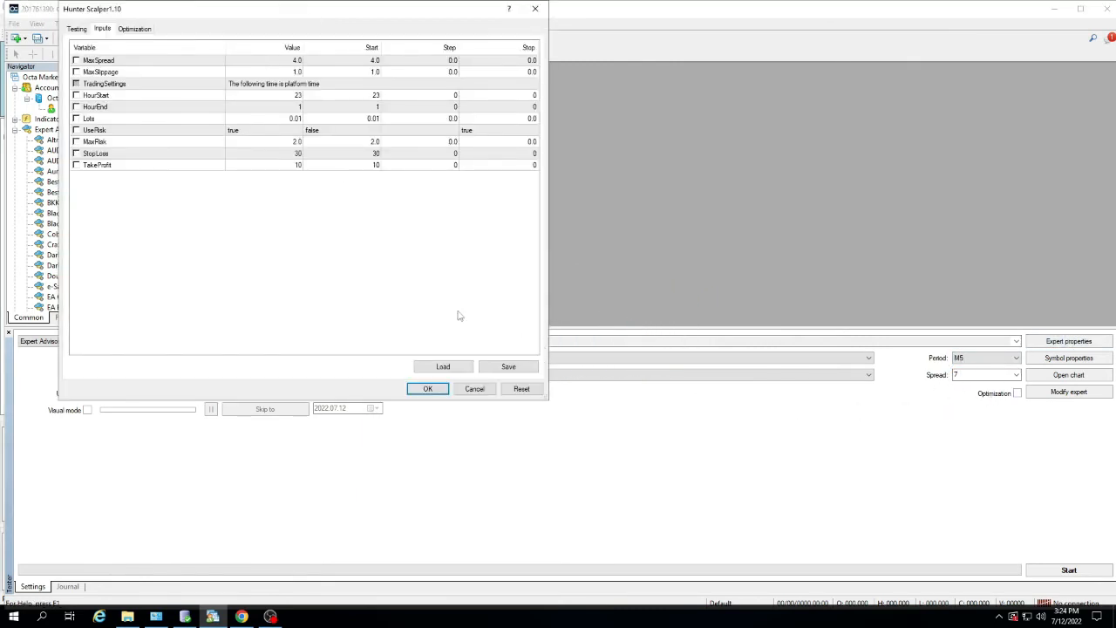
click(427, 389)
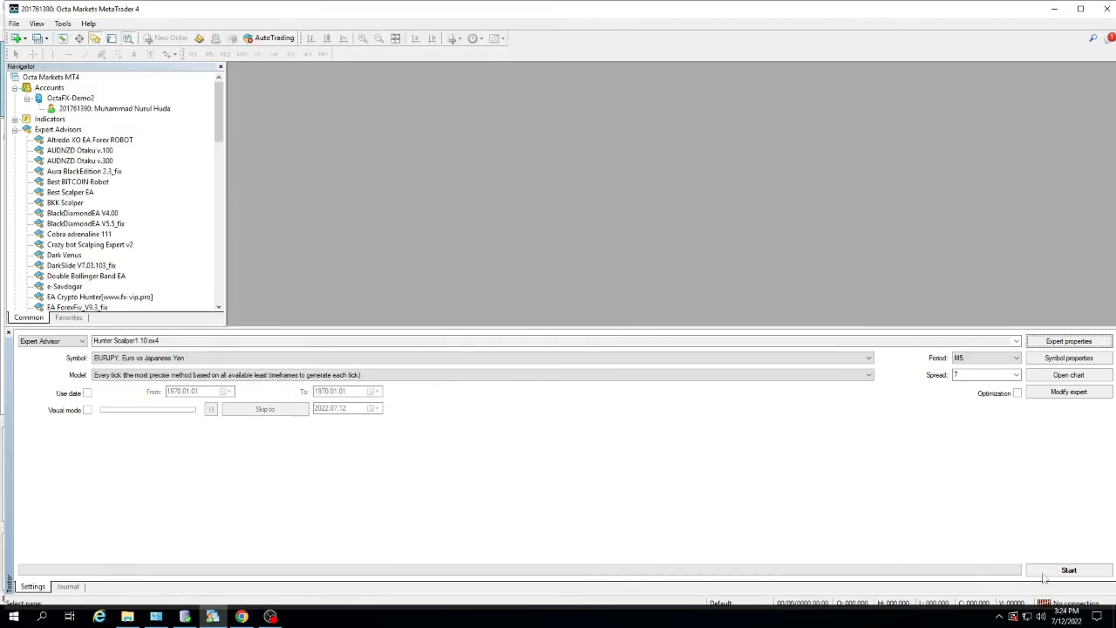
click(1069, 569)
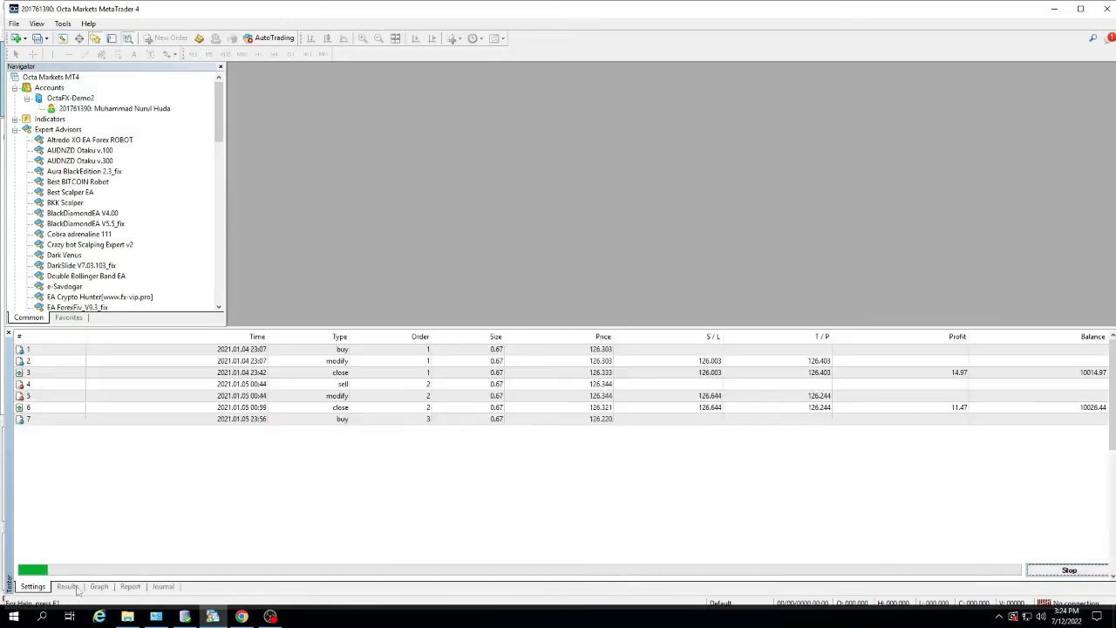
Check the rising balance curve, then watch the test's progress in Settings.
click(99, 586)
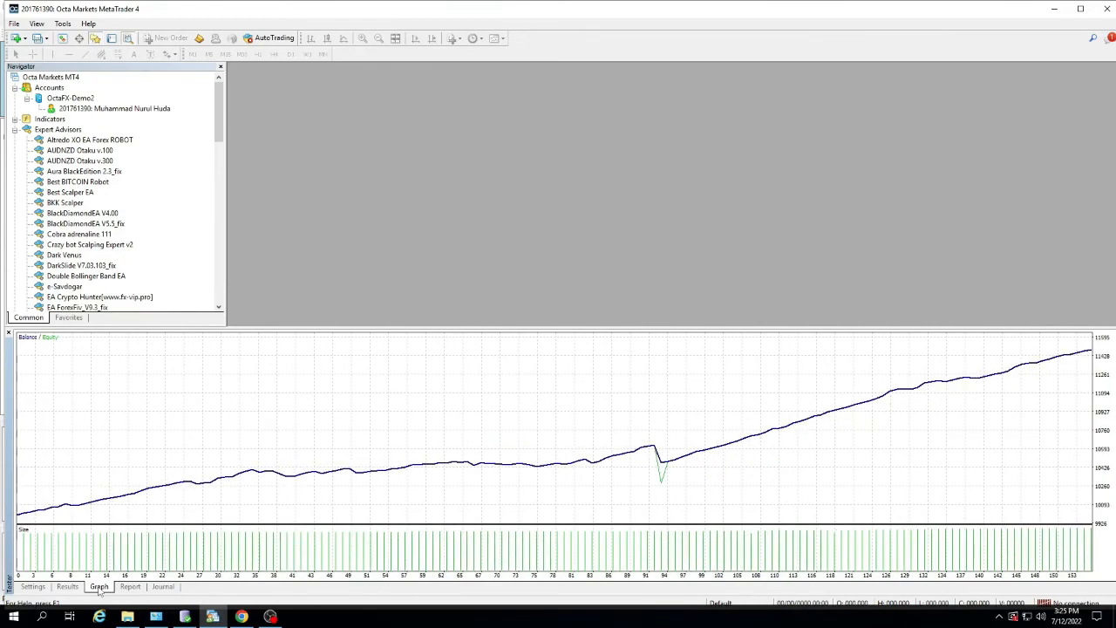
click(33, 586)
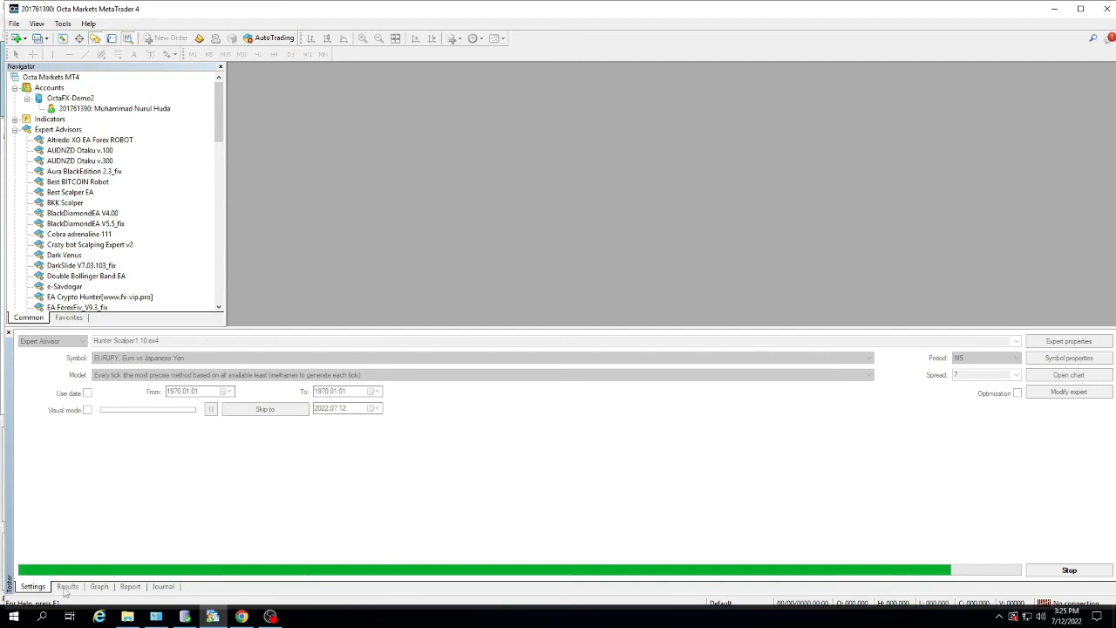
Review the test's trade list, balance graph and report: 534 trades, 8409.40 net profit.
click(67, 587)
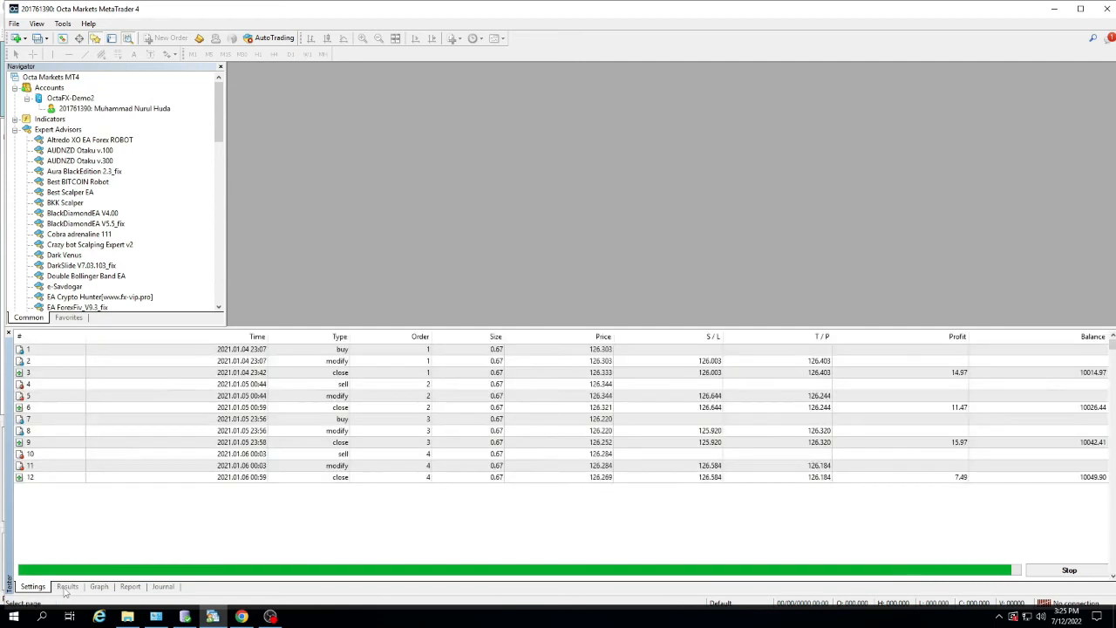
click(99, 587)
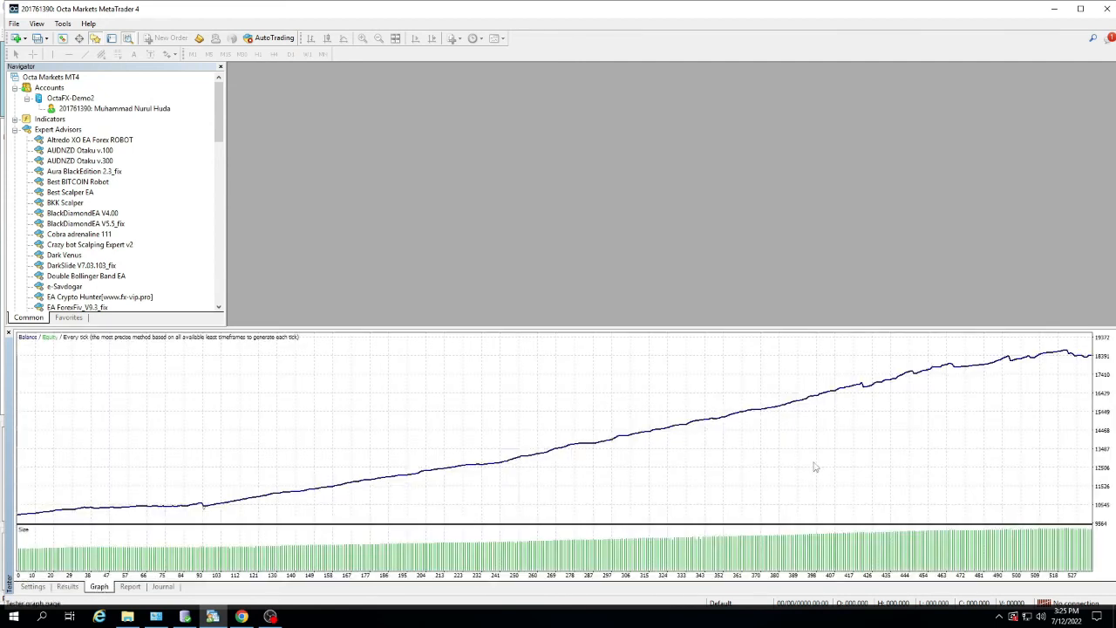
click(130, 587)
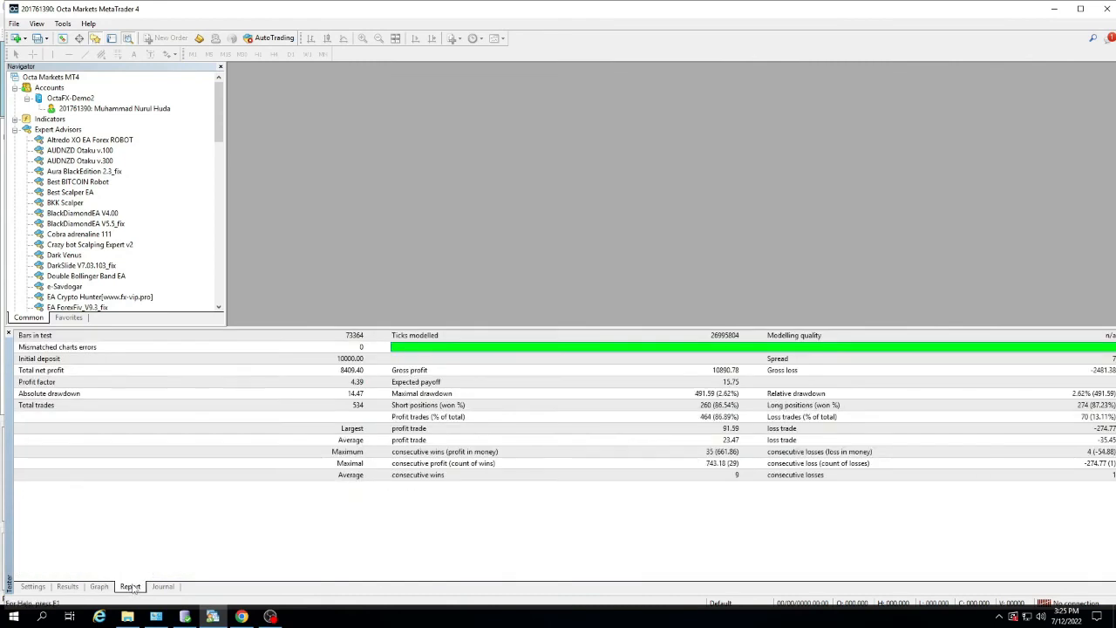